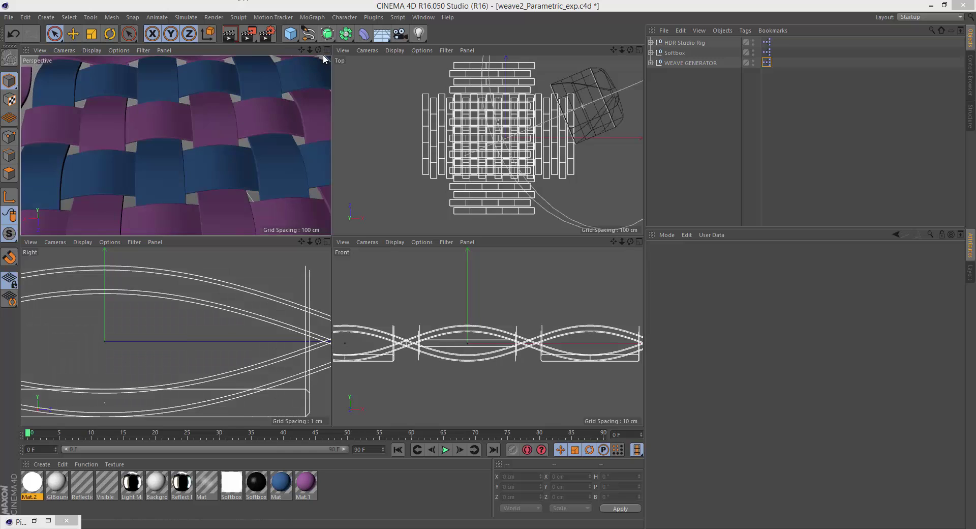
# Display the user data of the XPresso tag on the WEAVE GENERATOR object.
pyautogui.moveTo(310, 50); pyautogui.dragTo(176, 145)
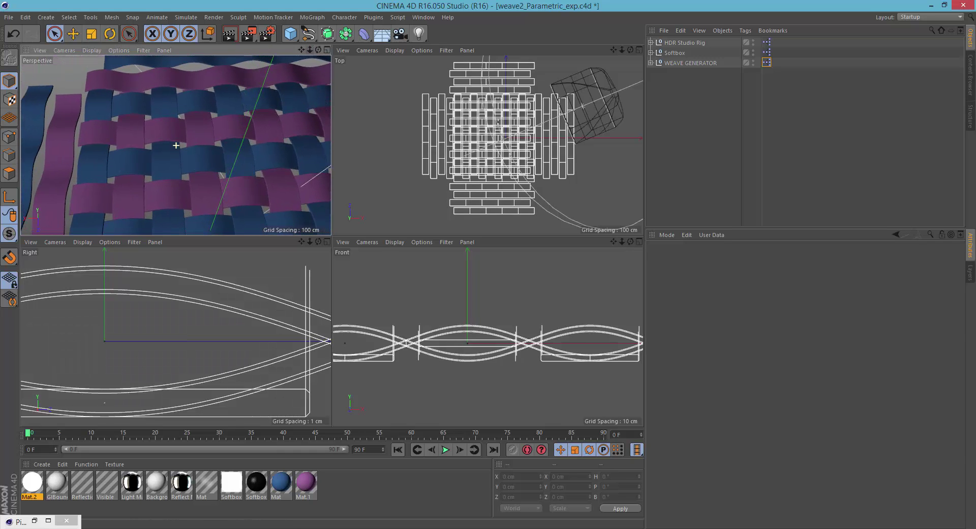
pyautogui.moveTo(318, 50); pyautogui.dragTo(176, 146)
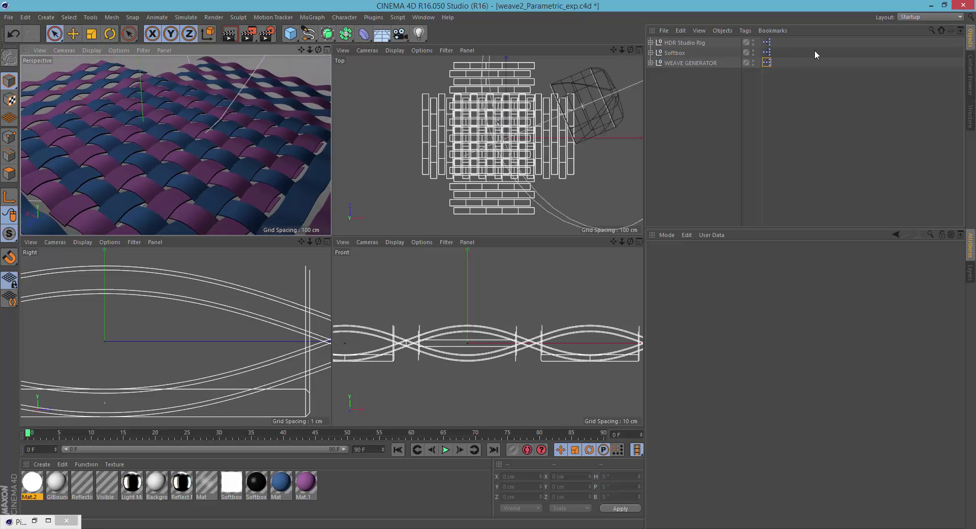
pyautogui.click(700, 63)
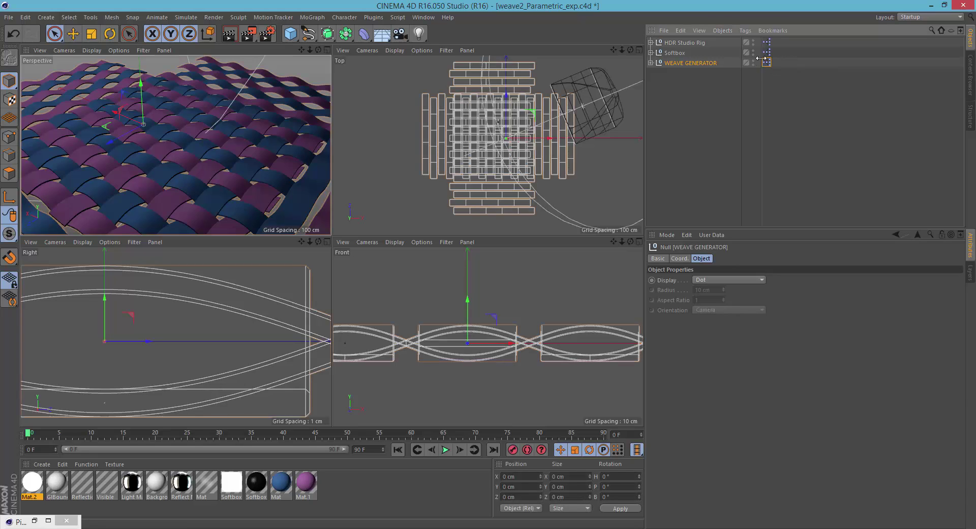
pyautogui.click(767, 62)
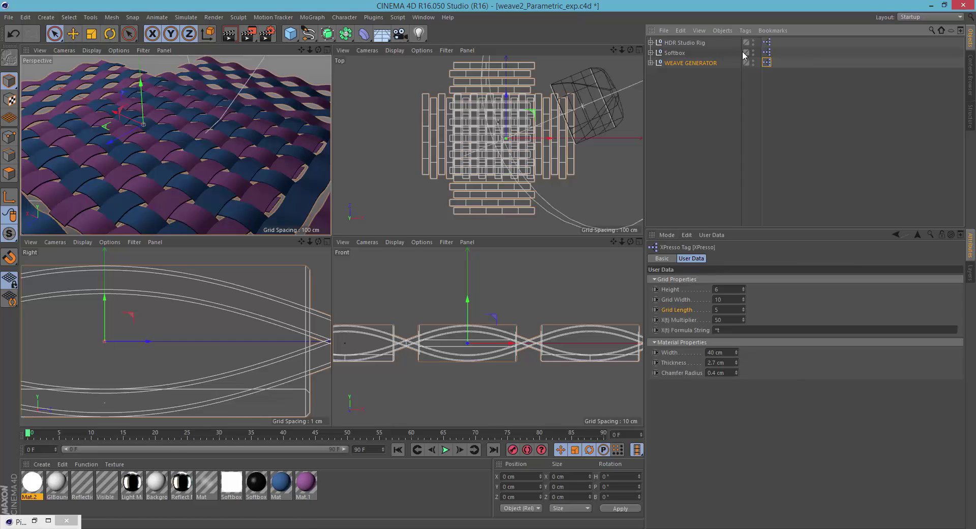
pyautogui.click(681, 62)
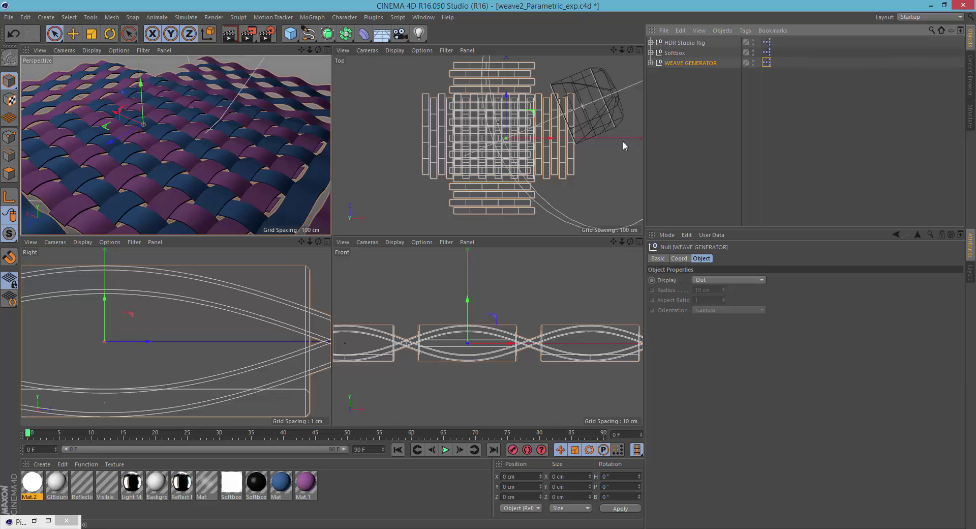
pyautogui.click(672, 53)
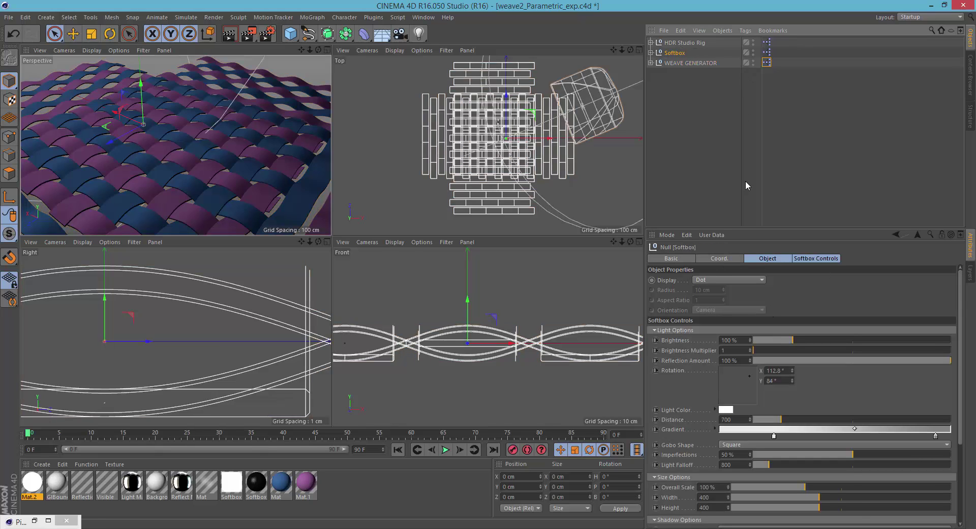
pyautogui.click(681, 63)
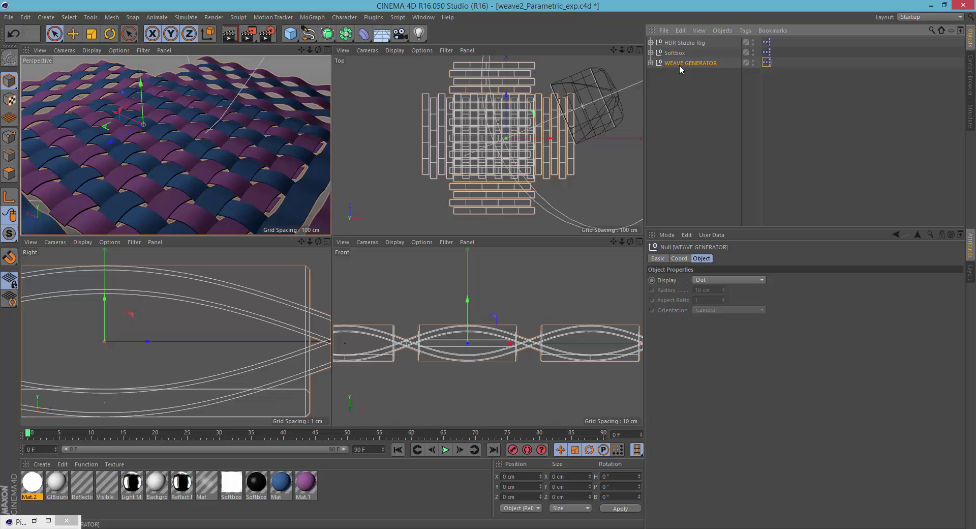
pyautogui.click(767, 63)
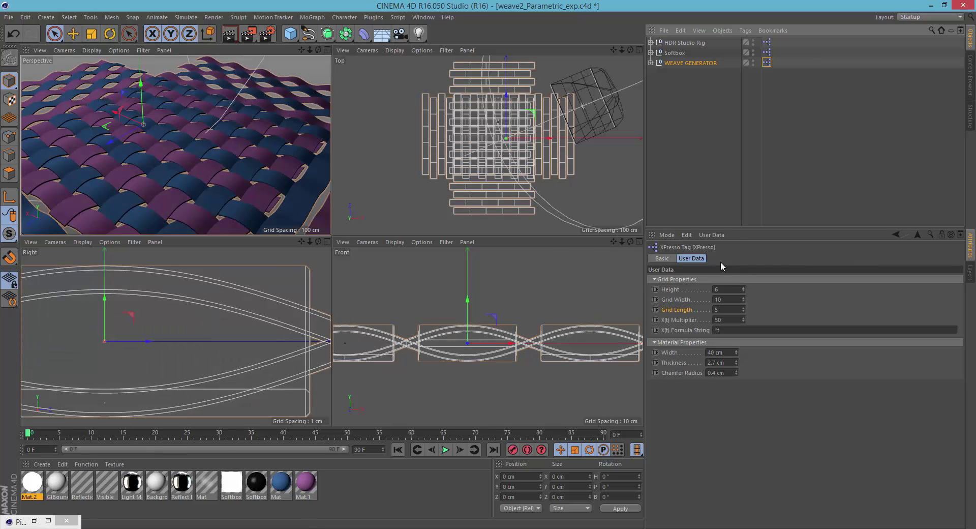
# Set the weave's grid Height to 5.
pyautogui.click(669, 289)
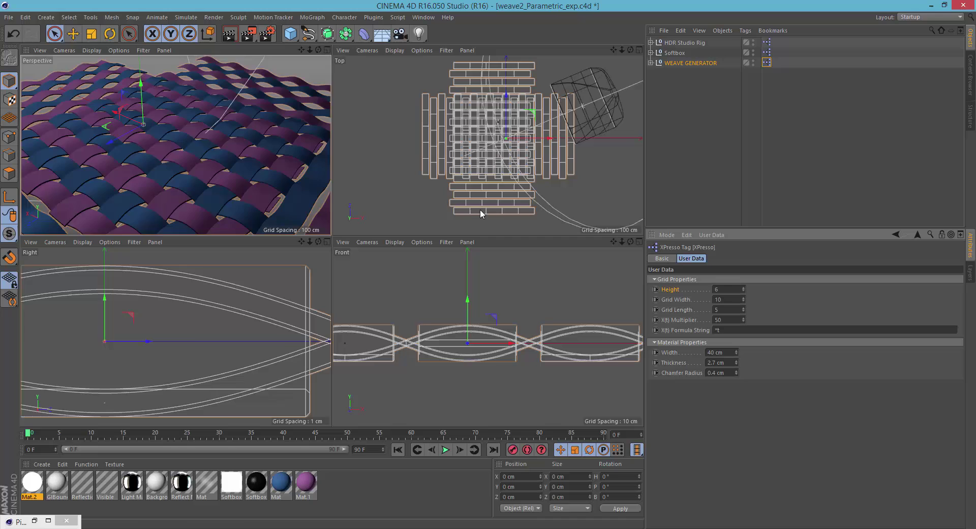
pyautogui.moveTo(318, 50); pyautogui.dragTo(176, 145)
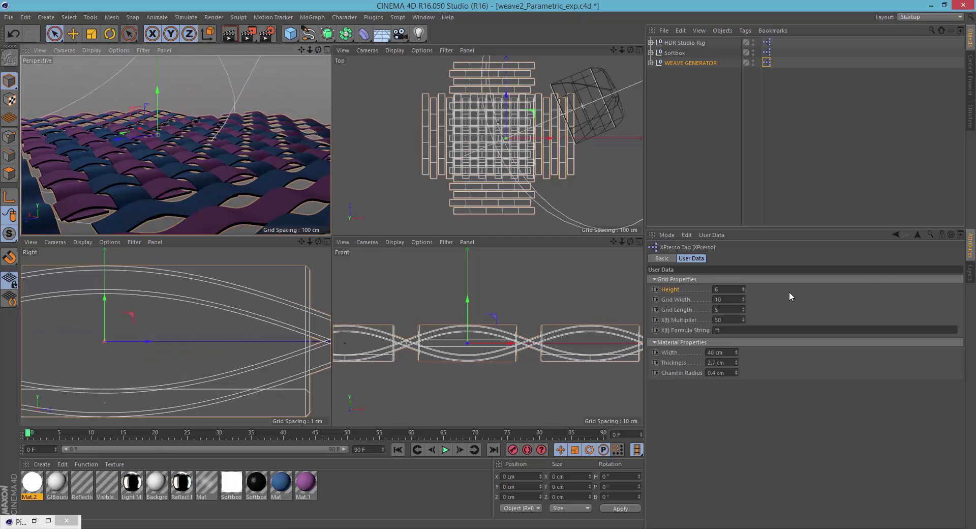
pyautogui.moveTo(310, 49)
pyautogui.mouseDown()
pyautogui.moveTo(340, 49)
pyautogui.moveTo(310, 51)
pyautogui.mouseUp()
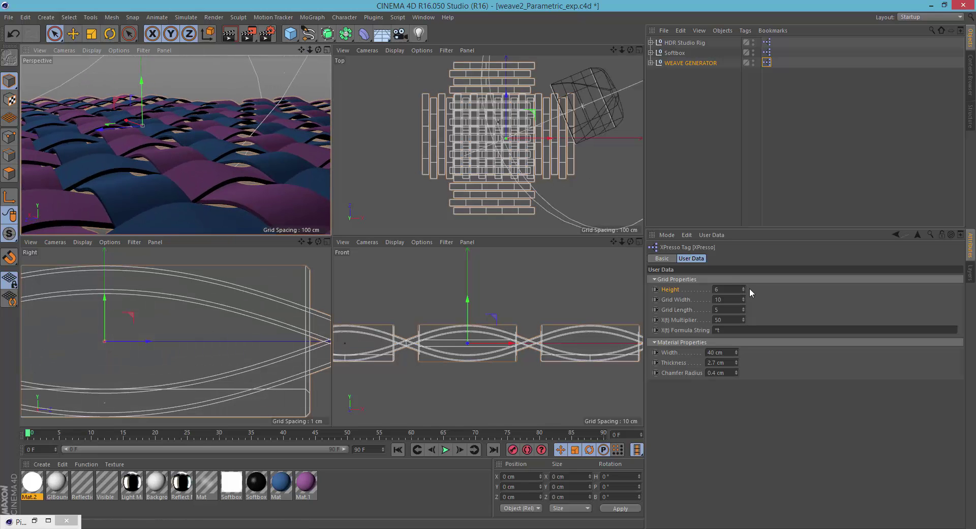
pyautogui.moveTo(745, 288)
pyautogui.mouseDown()
pyautogui.moveTo(744, 257)
pyautogui.moveTo(744, 290)
pyautogui.mouseUp()
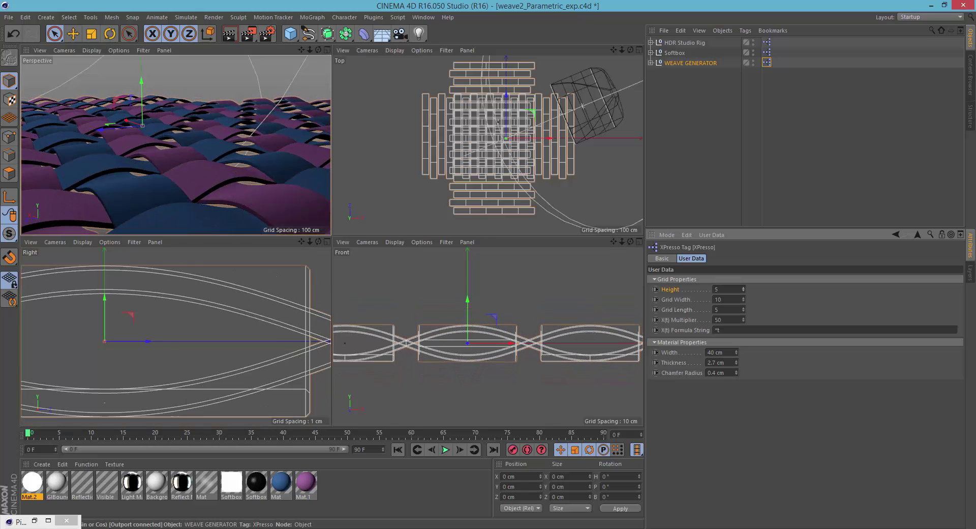
# Try adjusting the weave's Grid Width and set its Grid Length to 11.
pyautogui.moveTo(310, 49); pyautogui.dragTo(254, 50)
pyautogui.click(743, 301)
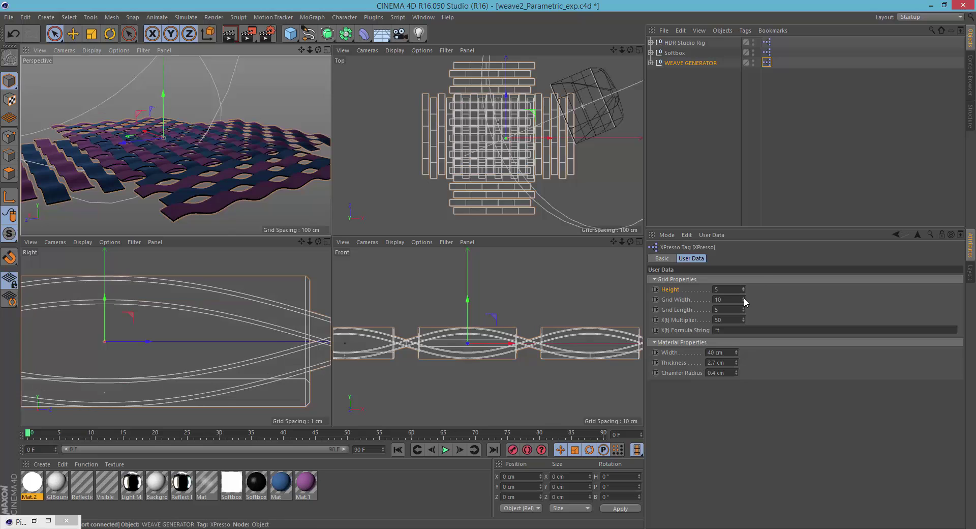
pyautogui.moveTo(744, 300)
pyautogui.mouseDown()
pyautogui.moveTo(744, 314)
pyautogui.moveTo(744, 297)
pyautogui.mouseUp()
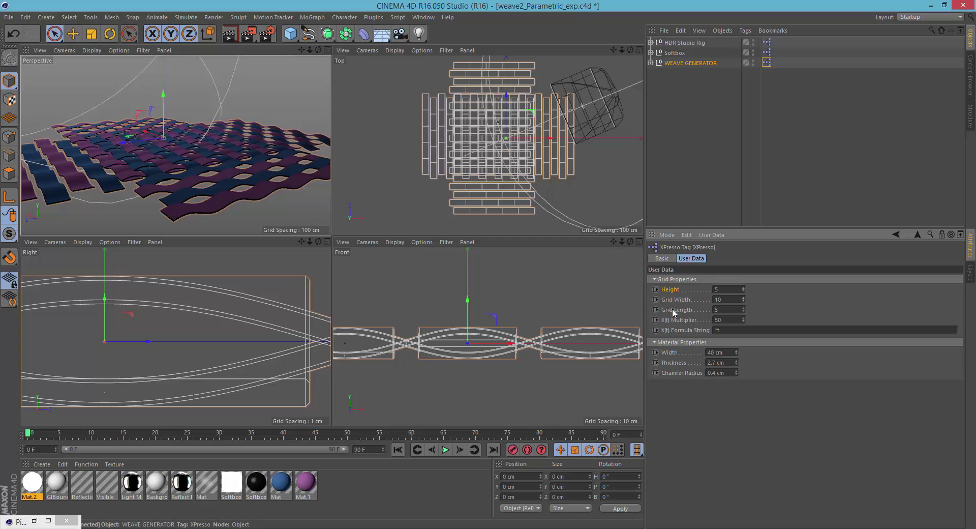
pyautogui.moveTo(744, 309)
pyautogui.mouseDown()
pyautogui.moveTo(757, 308)
pyautogui.moveTo(741, 309)
pyautogui.mouseUp()
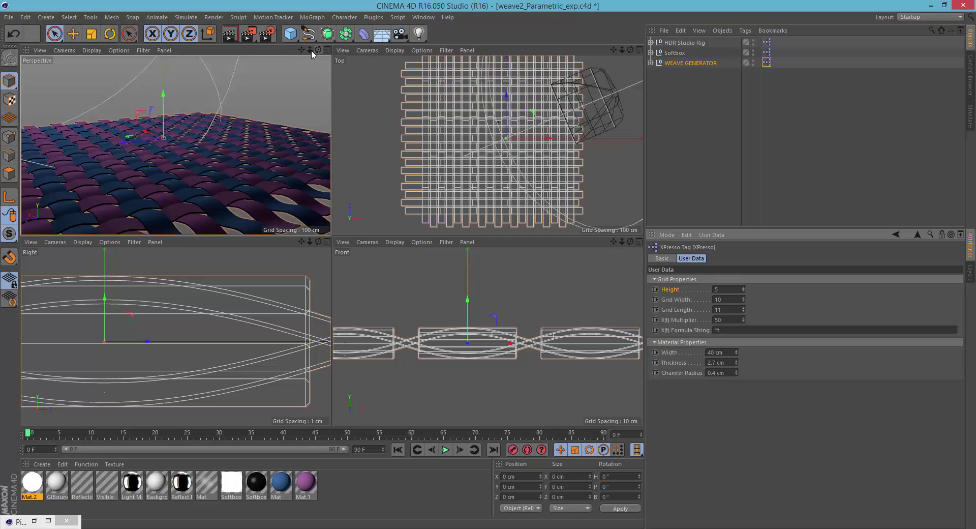
# Set the weave's Grid Width to 18 and its X(t) Multiplier to 77, and inspect the strips in perspective.
pyautogui.moveTo(311, 50); pyautogui.dragTo(305, 91)
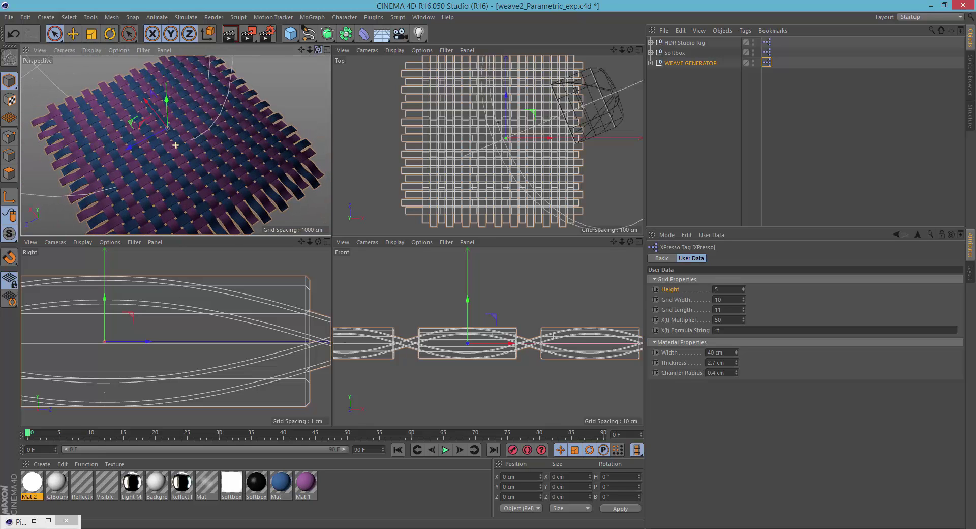
pyautogui.moveTo(308, 50); pyautogui.dragTo(279, 50)
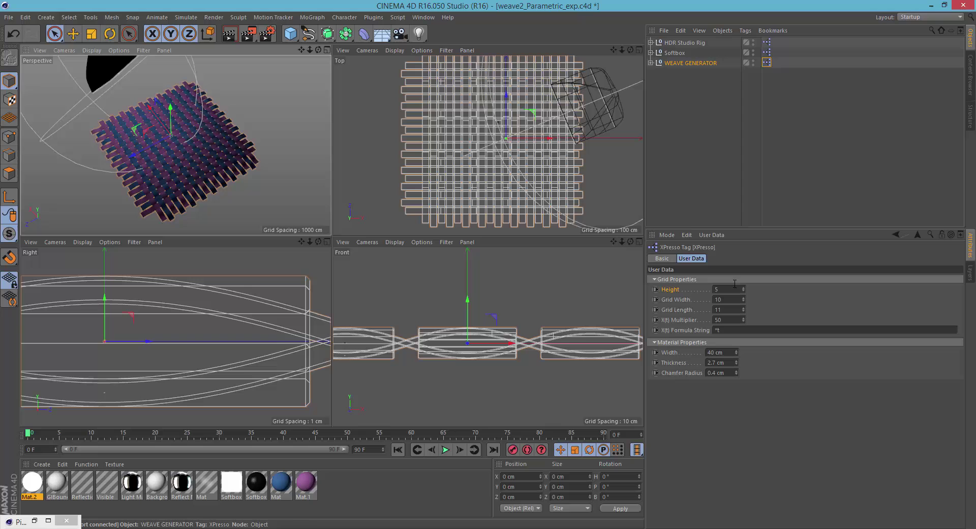
pyautogui.moveTo(744, 300); pyautogui.dragTo(745, 322)
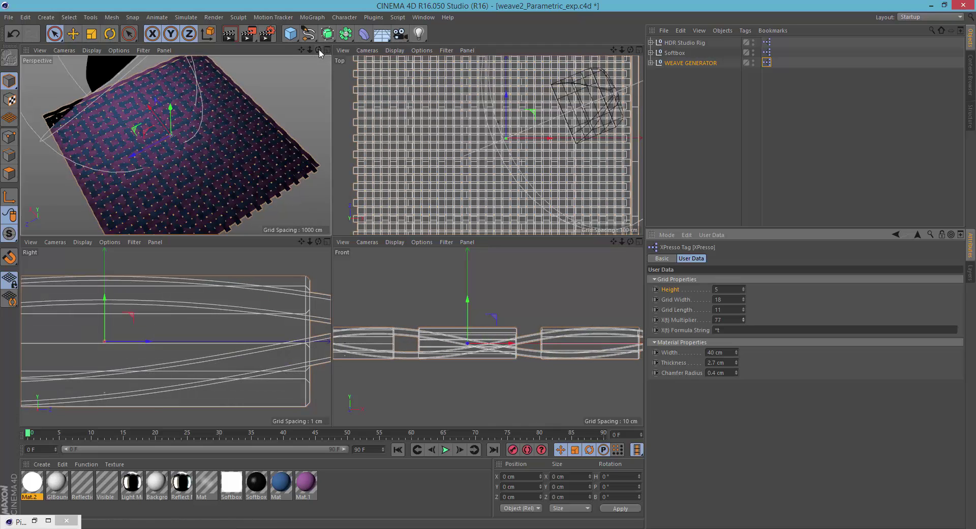
pyautogui.moveTo(318, 50)
pyautogui.mouseDown()
pyautogui.moveTo(308, 56)
pyautogui.moveTo(318, 45)
pyautogui.mouseUp()
pyautogui.keyDown('alt'); pyautogui.moveTo(175, 145); pyautogui.dragTo(175, 145); pyautogui.keyUp('alt')
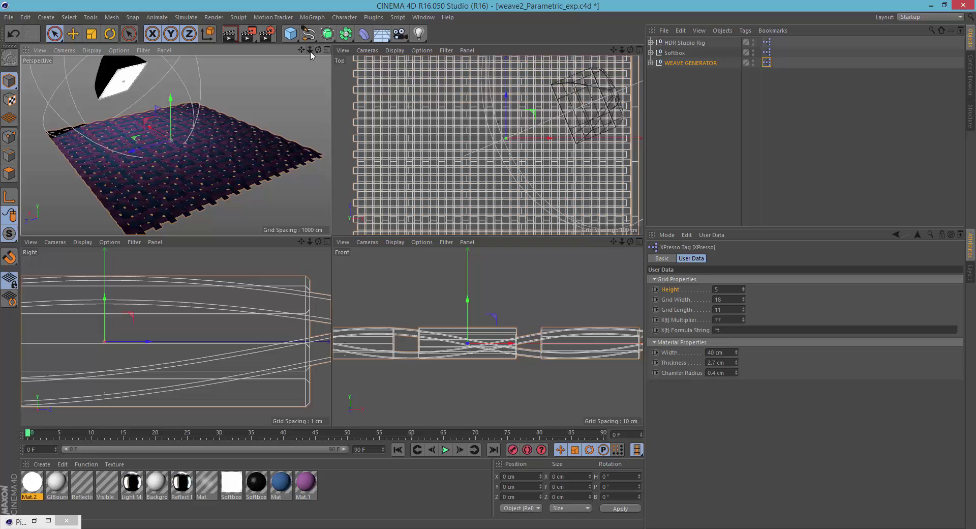
pyautogui.moveTo(311, 51); pyautogui.dragTo(175, 146)
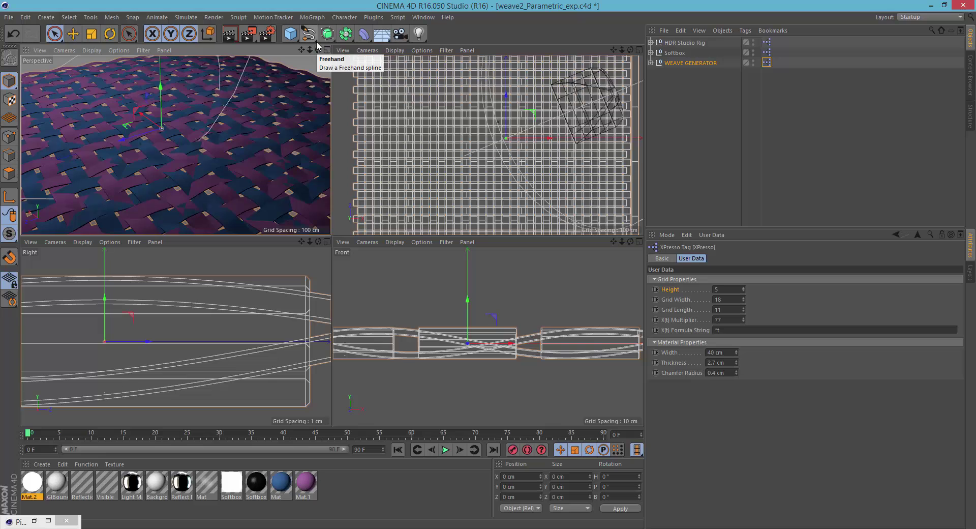
# Undo the X(t) Multiplier change and set the weave's Grid Length to 16.
pyautogui.hotkey('ctrl', 'z')
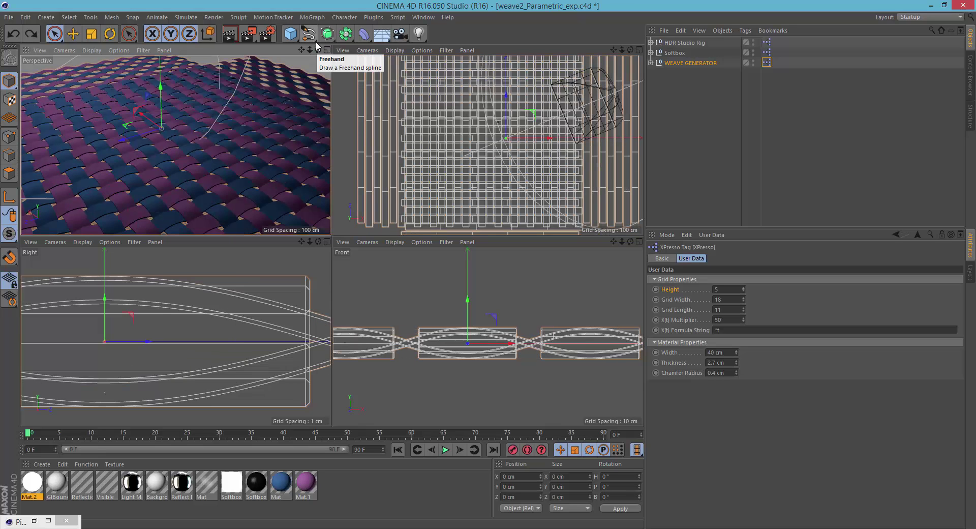
pyautogui.hotkey('ctrl', 'z')
pyautogui.hotkey('ctrl', 'z')
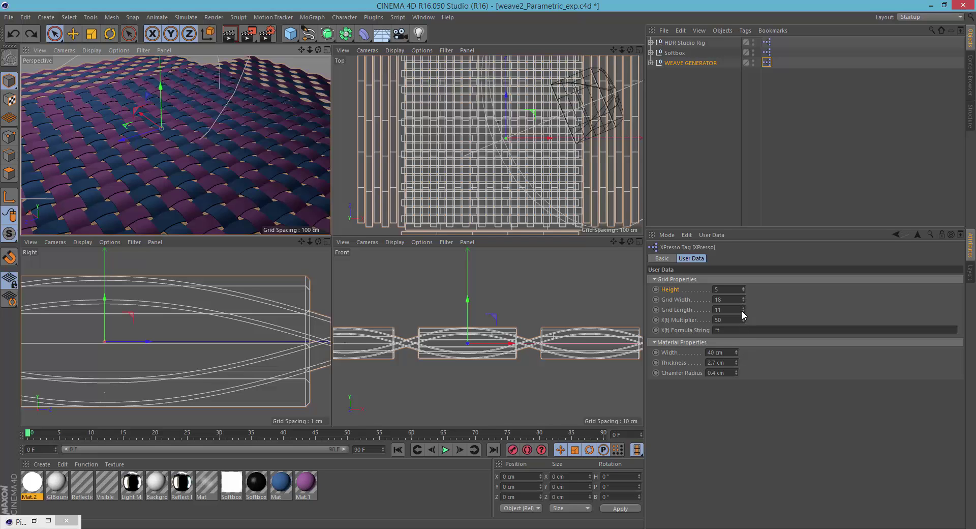
pyautogui.moveTo(743, 309); pyautogui.dragTo(746, 294)
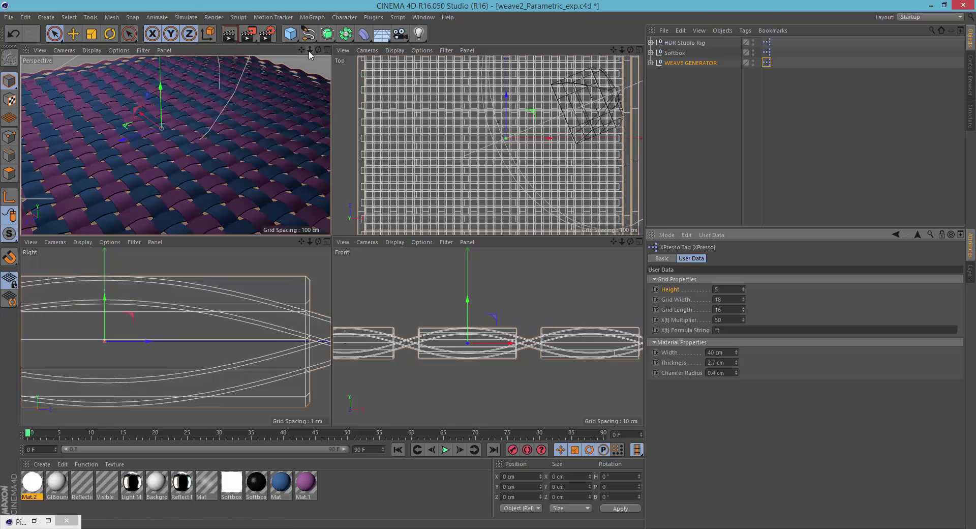
pyautogui.moveTo(309, 50); pyautogui.dragTo(297, 51)
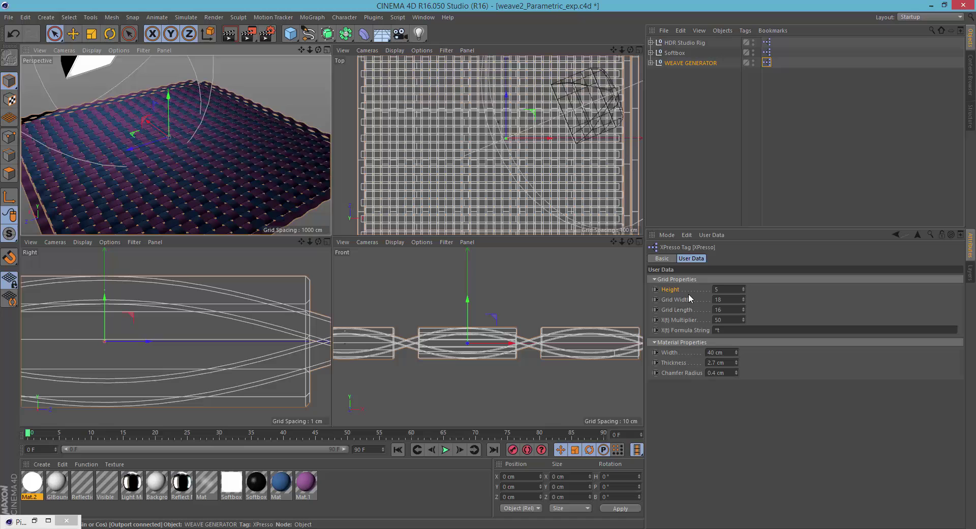
# Reduce the weave to a Grid Length of 5 and a Grid Width of 7.
pyautogui.click(744, 312)
pyautogui.moveTo(744, 309)
pyautogui.mouseDown()
pyautogui.moveTo(743, 299)
pyautogui.moveTo(743, 320)
pyautogui.moveTo(708, 312)
pyautogui.moveTo(754, 309)
pyautogui.moveTo(727, 299)
pyautogui.moveTo(743, 308)
pyautogui.mouseUp()
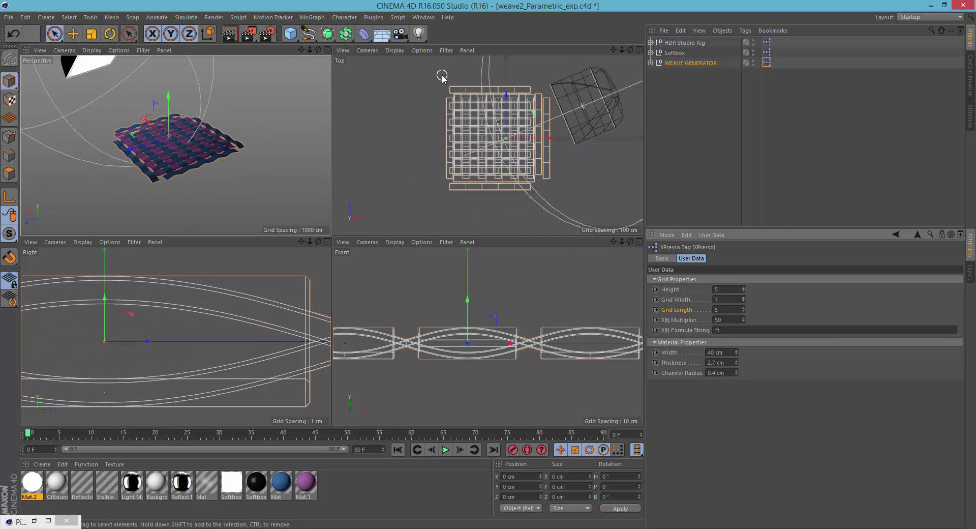
pyautogui.press('s')
pyautogui.press('s')
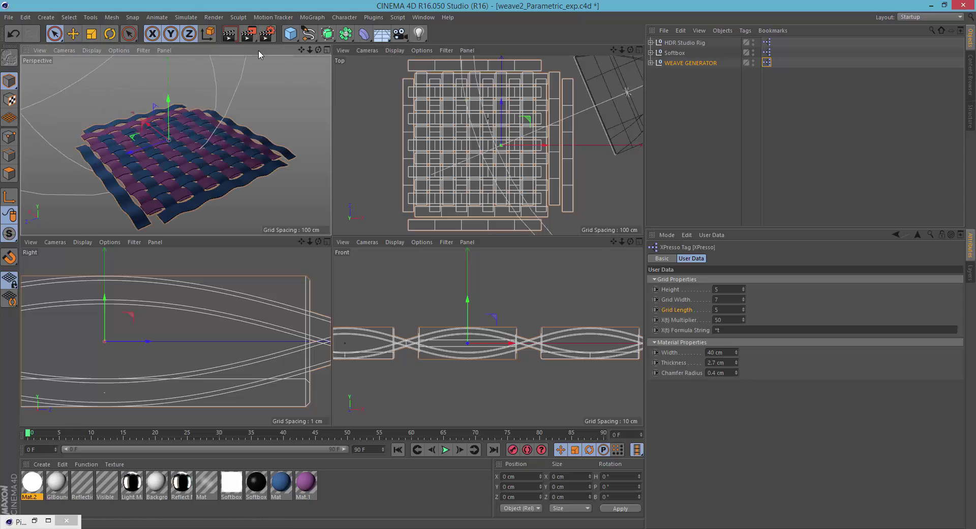
pyautogui.moveTo(307, 48); pyautogui.dragTo(312, 48)
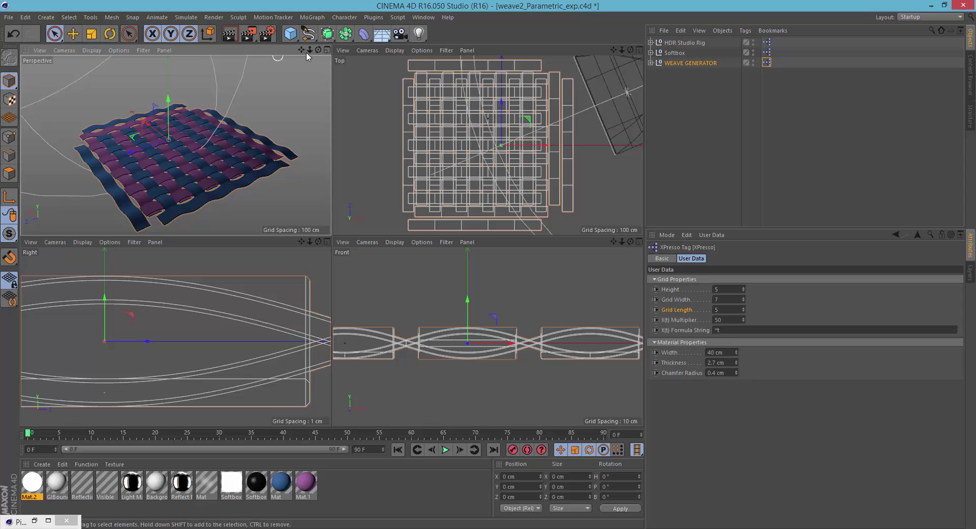
pyautogui.moveTo(309, 51); pyautogui.dragTo(372, 52)
pyautogui.press('o')
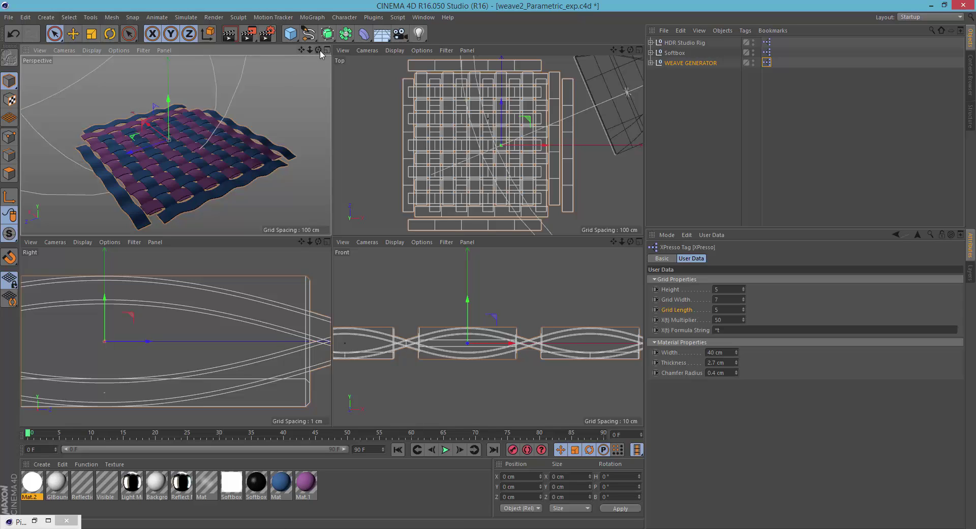
pyautogui.moveTo(319, 50); pyautogui.dragTo(305, 51)
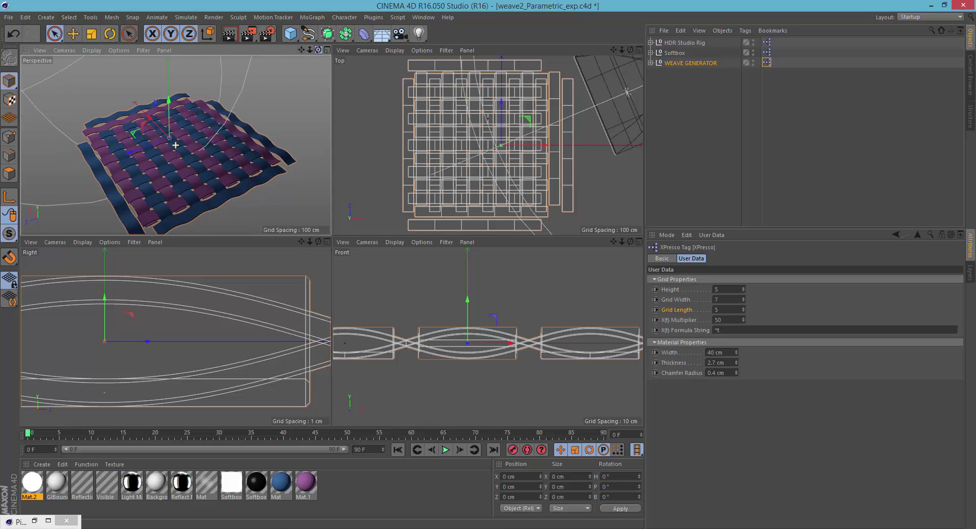
# Examine the weave's X(t) Multiplier and X(t) Formula String settings.
pyautogui.click(682, 320)
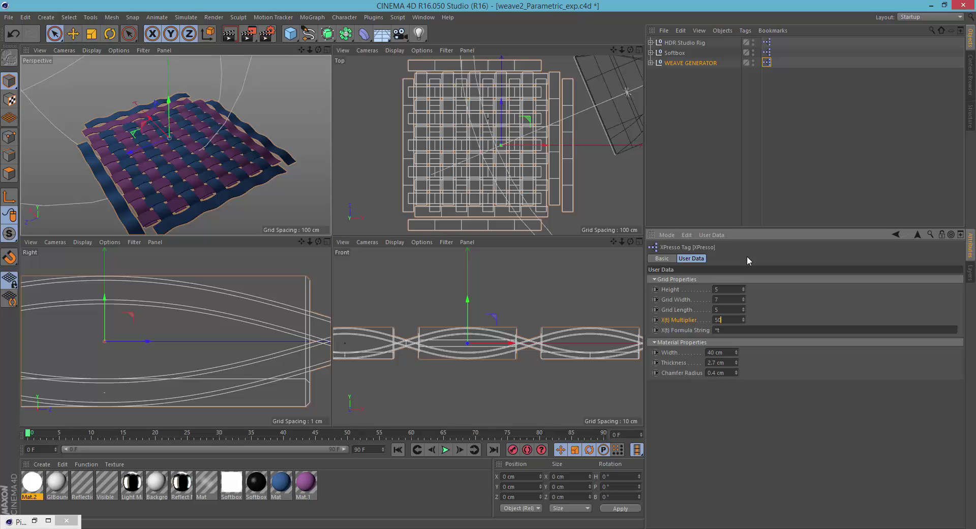
pyautogui.press('Return')
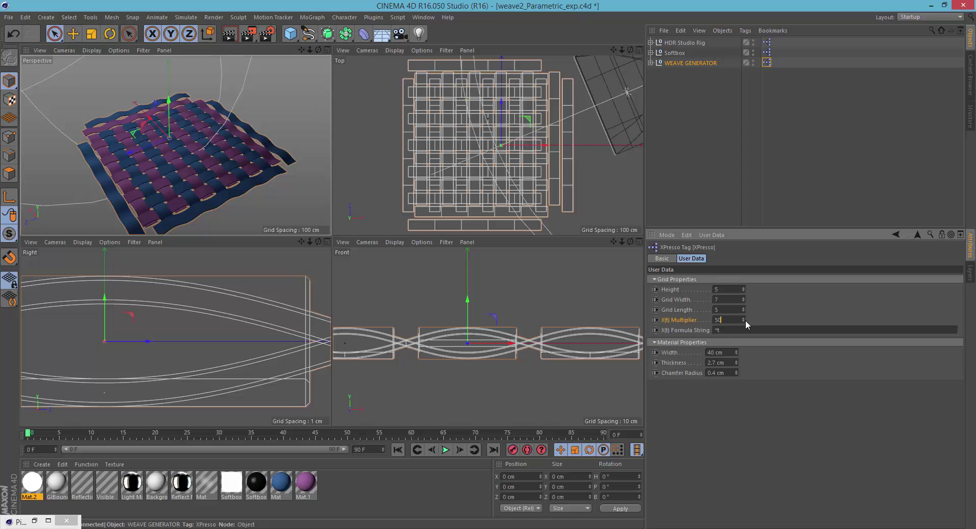
pyautogui.click(730, 319)
pyautogui.doubleClick(719, 329)
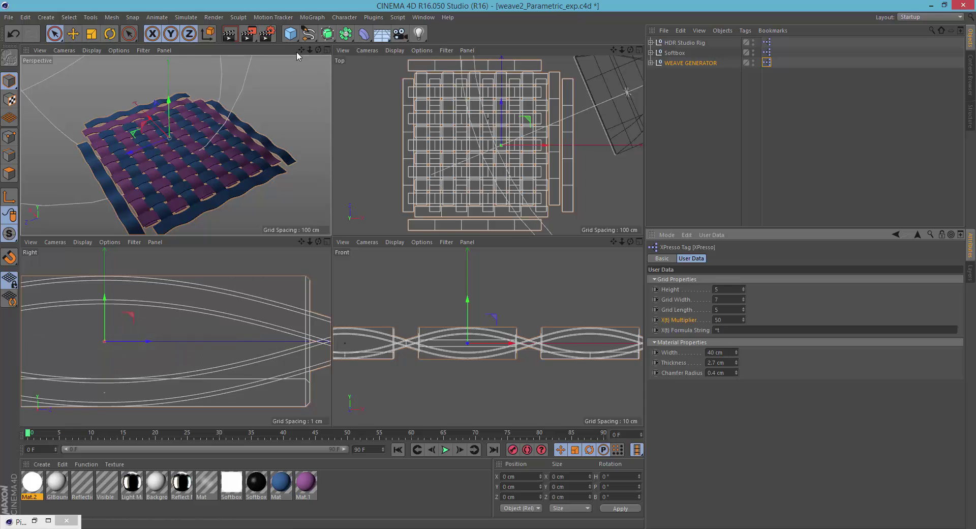
# Narrow the woven strips by setting the Width in the material properties to 14 cm.
pyautogui.moveTo(310, 51); pyautogui.dragTo(300, 5)
pyautogui.moveTo(318, 50); pyautogui.dragTo(298, 49)
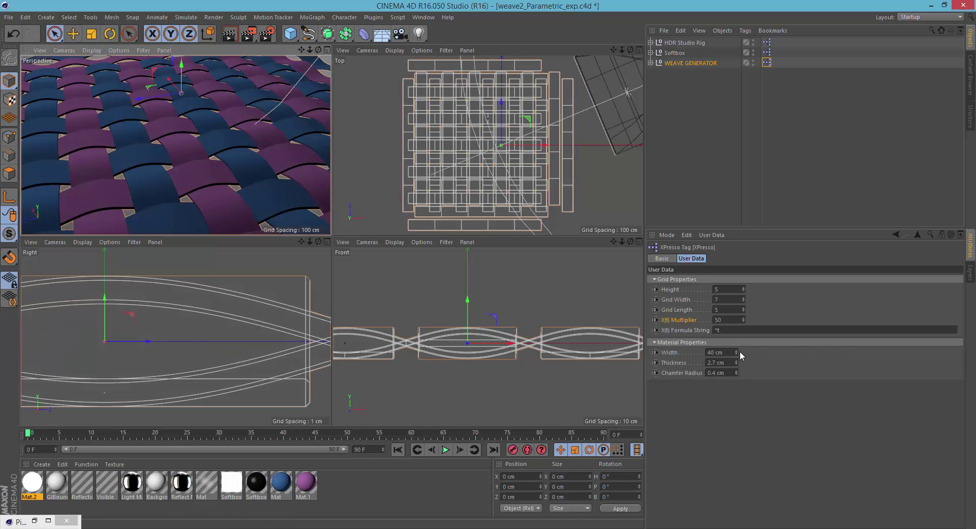
pyautogui.moveTo(736, 352); pyautogui.dragTo(736, 371)
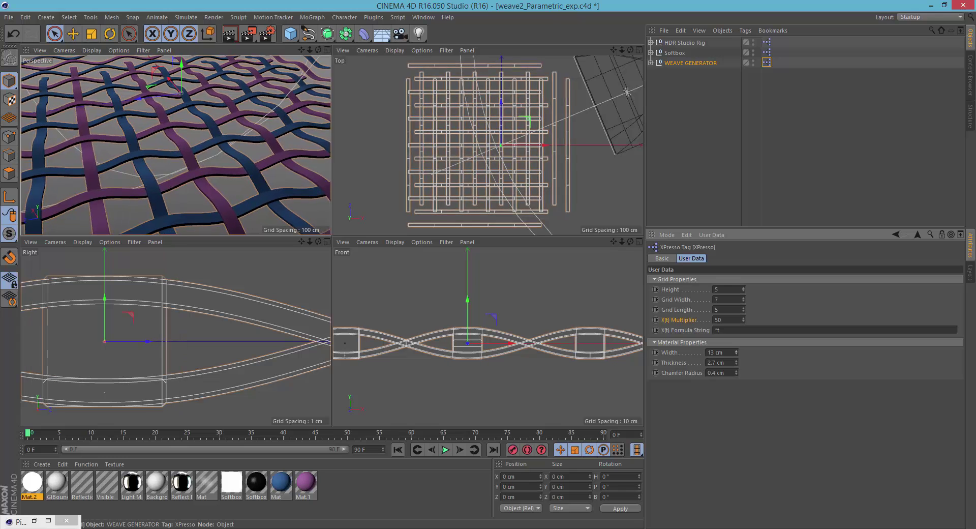
pyautogui.moveTo(310, 50); pyautogui.dragTo(348, 50)
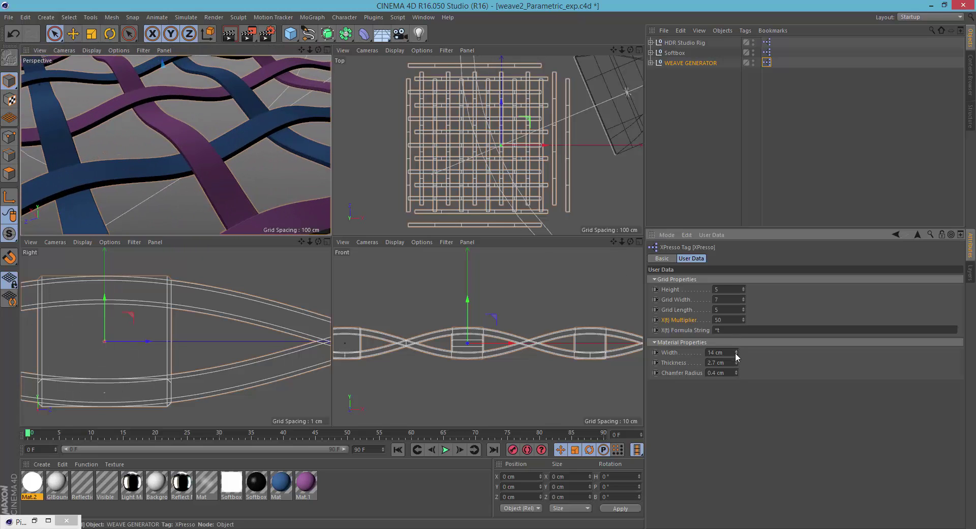
# Set the woven strips' Width to 35 cm and Thickness to 3 cm in the material properties.
pyautogui.moveTo(736, 352); pyautogui.dragTo(735, 331)
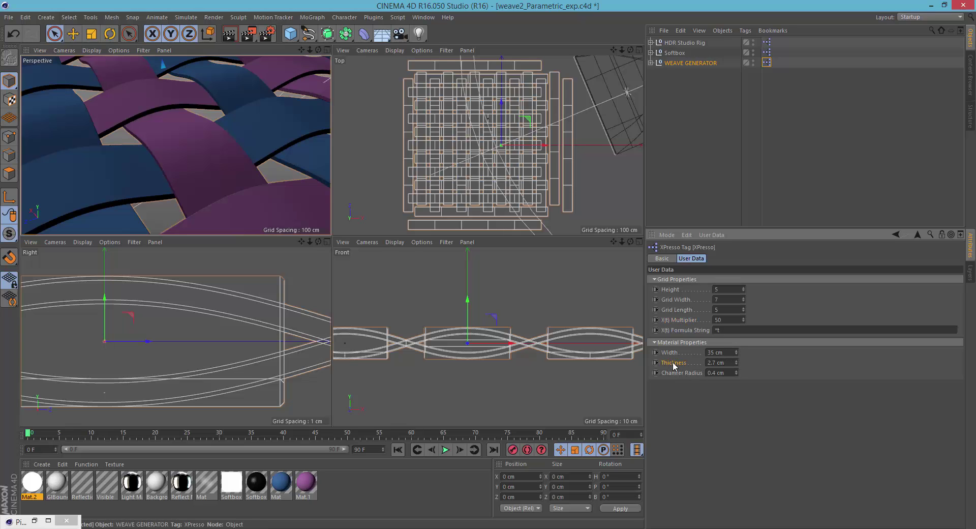
pyautogui.moveTo(736, 361); pyautogui.dragTo(736, 354)
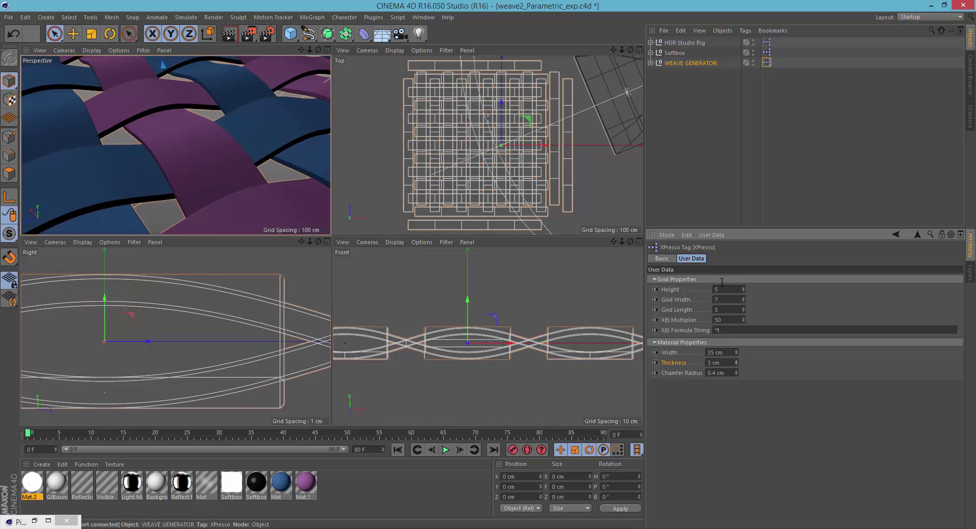
# Set the strips' Thickness to 2.9 cm and Chamfer Radius to 0 cm, and render the perspective view.
pyautogui.moveTo(318, 49); pyautogui.dragTo(259, 20)
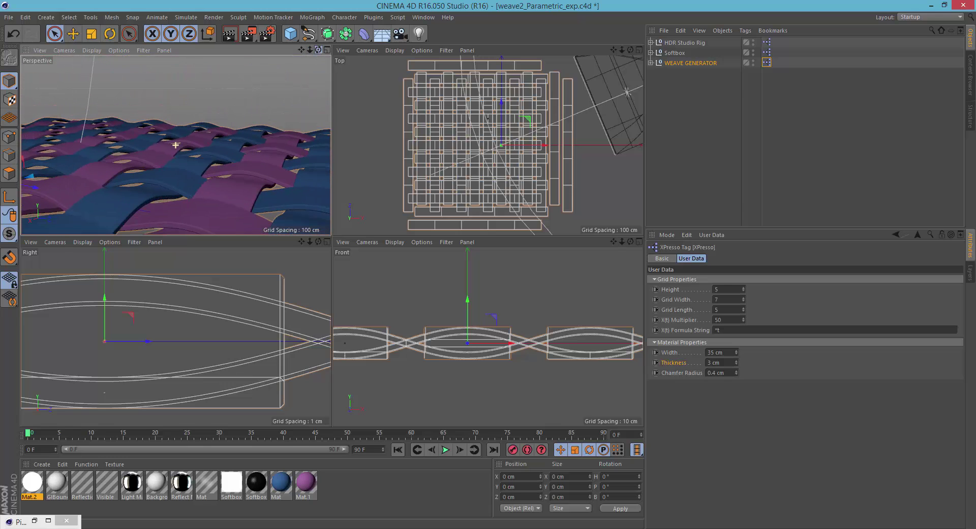
pyautogui.moveTo(302, 50); pyautogui.dragTo(349, 96)
pyautogui.moveTo(736, 360); pyautogui.dragTo(736, 381)
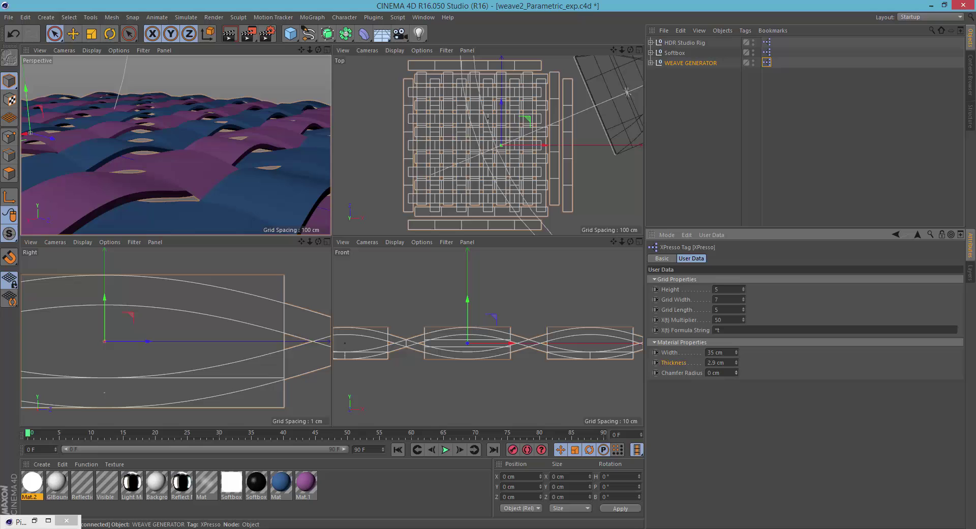
pyautogui.click(229, 34)
pyautogui.click(229, 33)
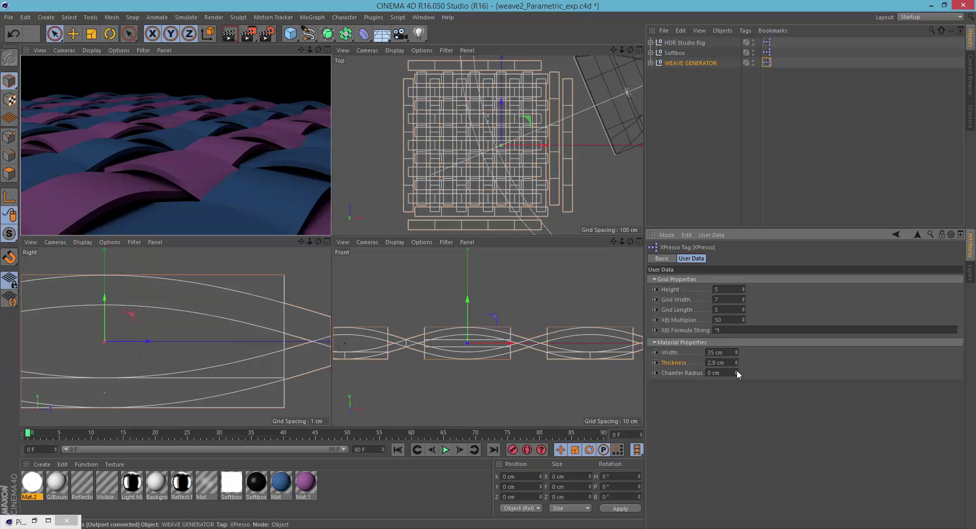
# Round the strip edges with a Chamfer Radius of 0.5 cm and render the perspective view again.
pyautogui.moveTo(737, 371); pyautogui.dragTo(736, 366)
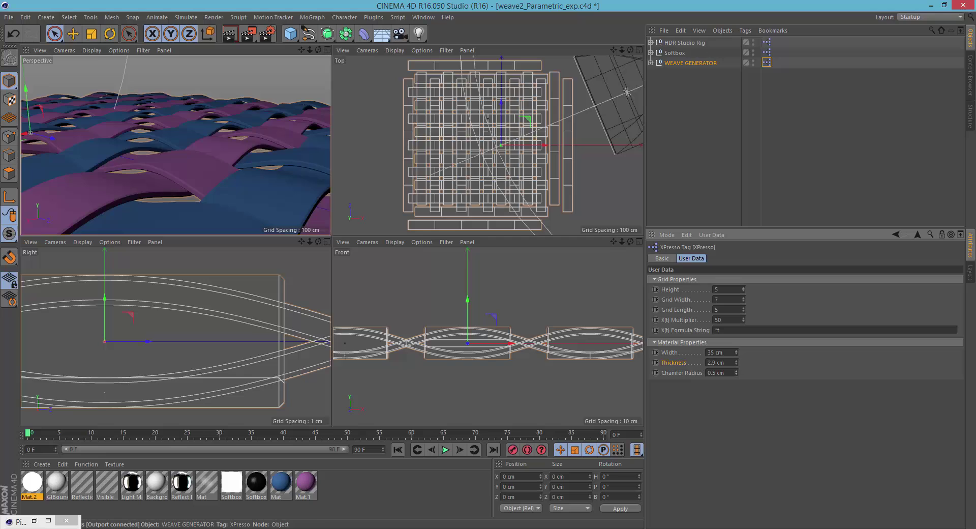
pyautogui.click(233, 38)
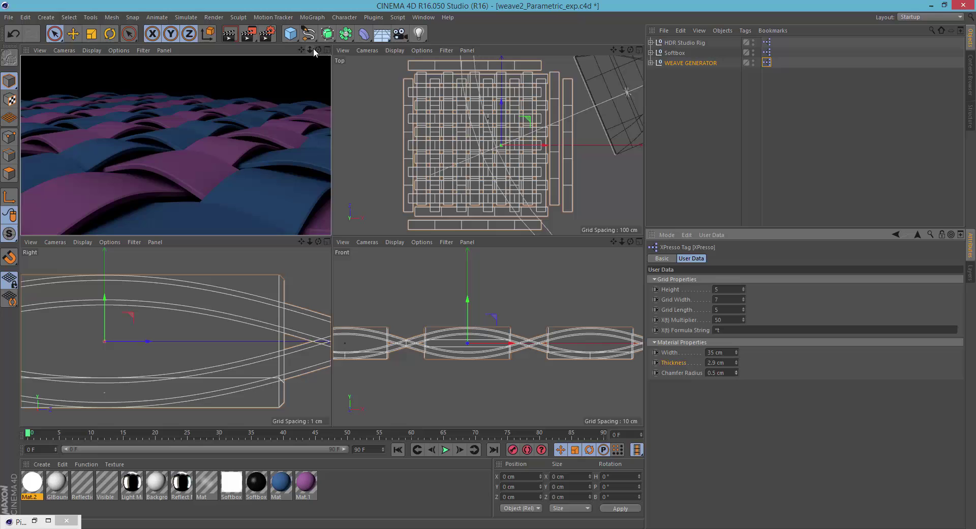
# Tighten the weave by setting the strips' Width to 40 cm and Chamfer Radius to 0.4 cm.
pyautogui.moveTo(318, 49); pyautogui.dragTo(320, 50)
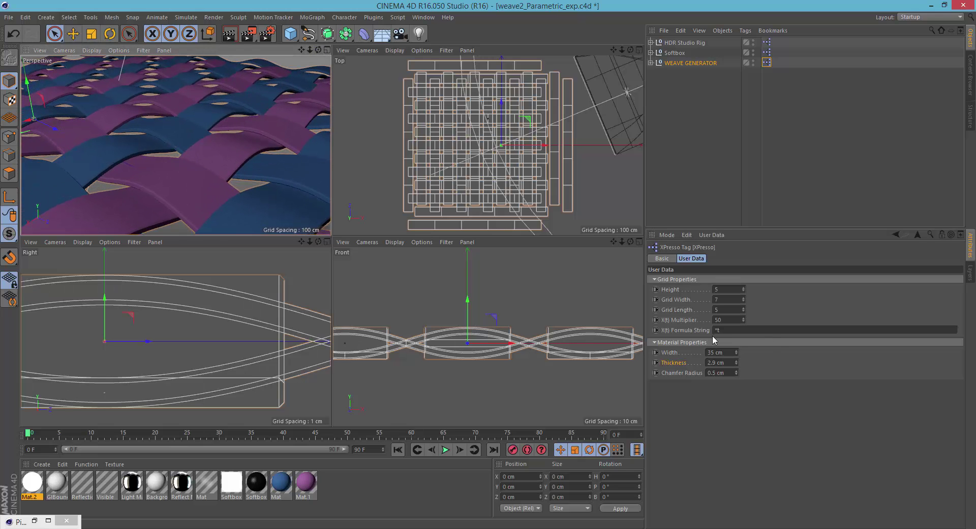
pyautogui.moveTo(735, 355); pyautogui.dragTo(737, 375)
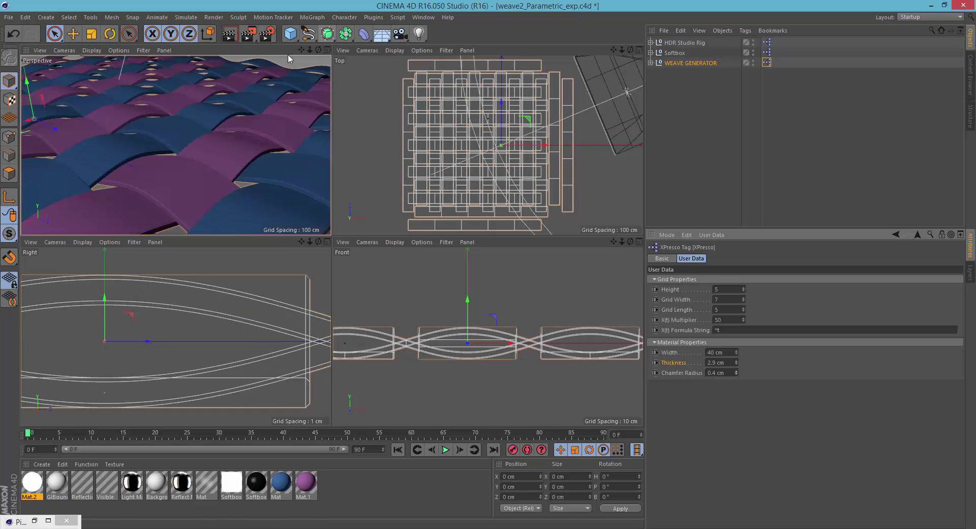
pyautogui.moveTo(320, 50); pyautogui.dragTo(307, 78)
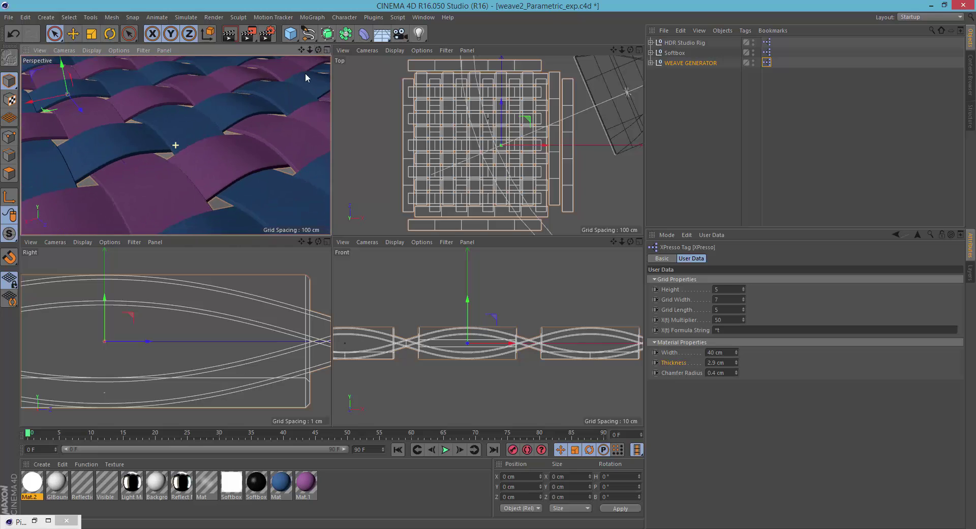
# Recolour the purple strip material Mat.1 to orange with RGB 239, 161, 89.
pyautogui.click(306, 483)
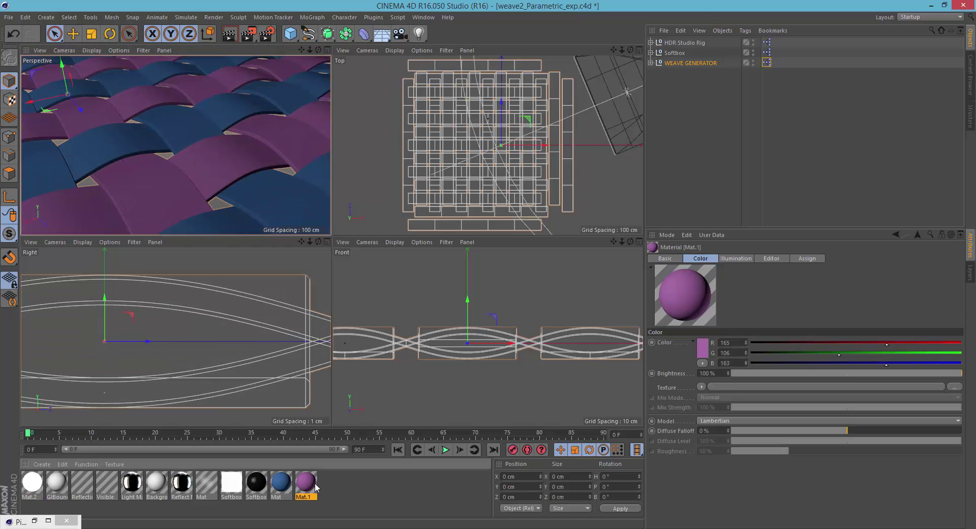
pyautogui.doubleClick(307, 488)
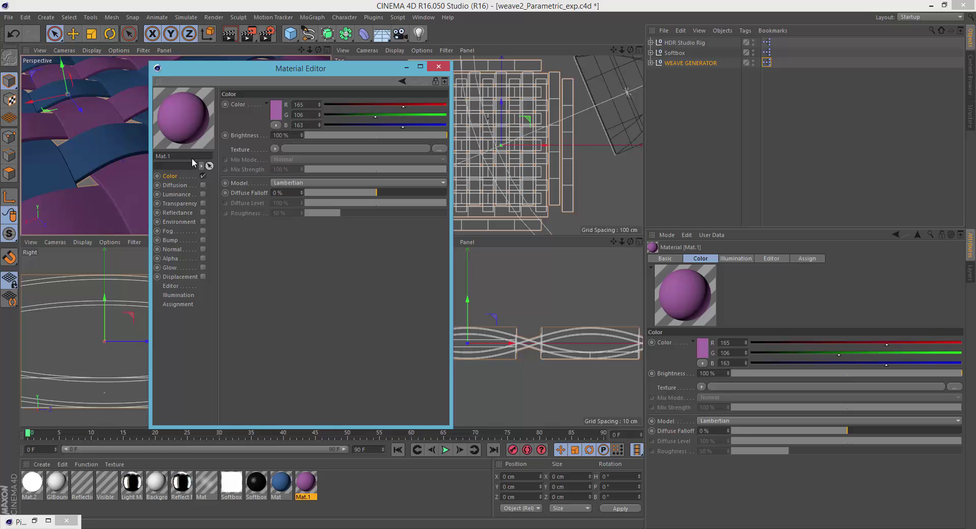
pyautogui.click(274, 112)
pyautogui.click(255, 78)
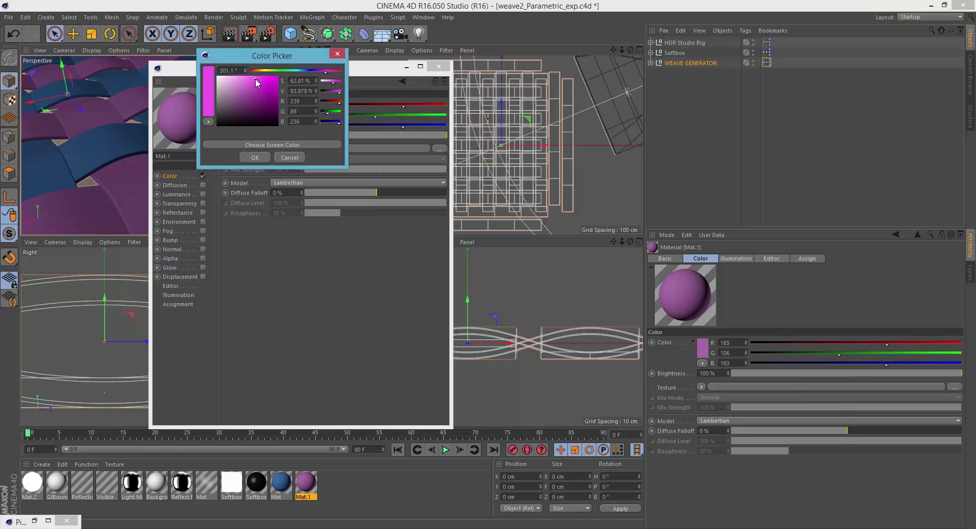
pyautogui.click(258, 71)
pyautogui.click(257, 70)
pyautogui.click(256, 157)
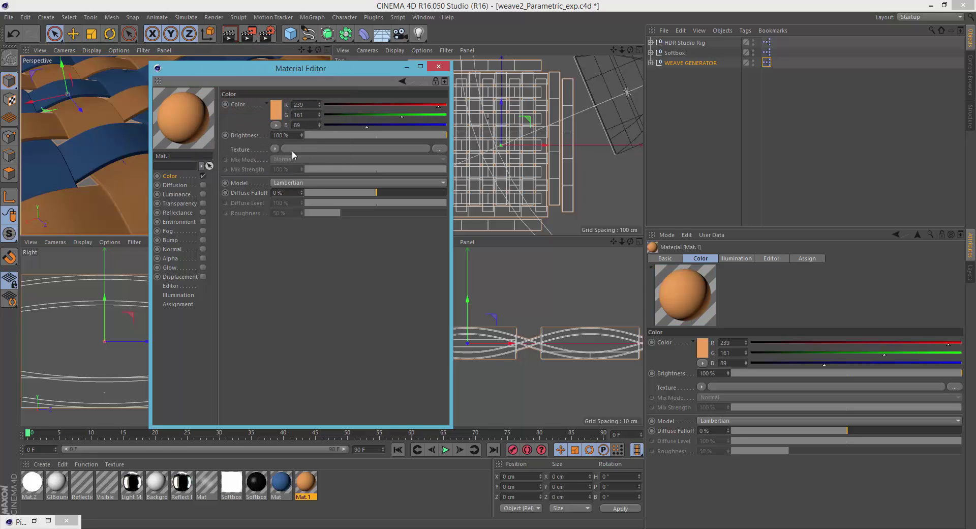
pyautogui.click(438, 66)
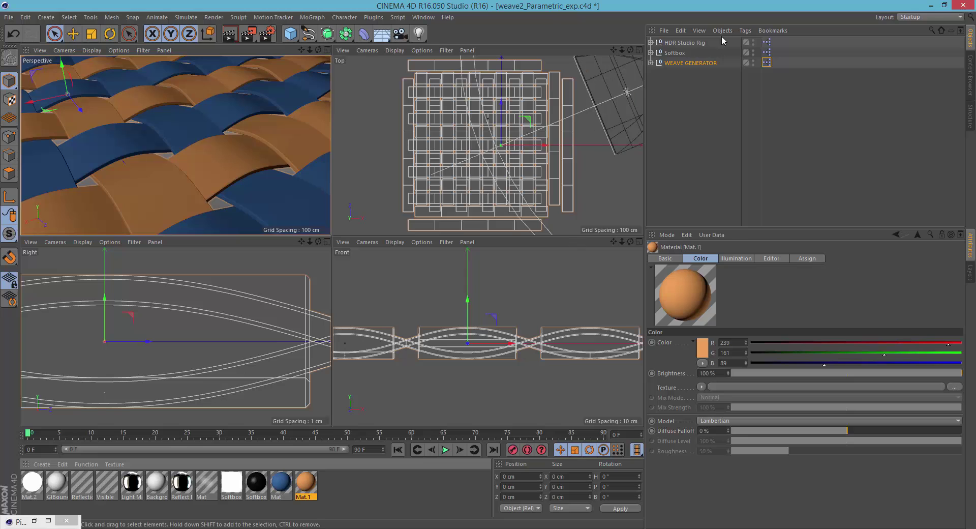
# Examine the Wave Controls and the rectangle node connections in the weave generator's XPresso graph.
pyautogui.doubleClick(768, 63)
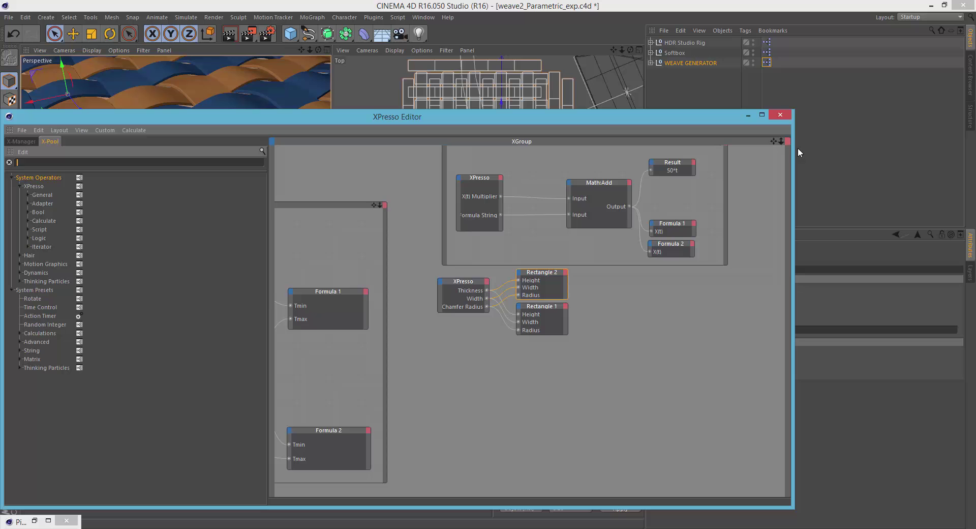
pyautogui.moveTo(773, 140); pyautogui.dragTo(720, 180)
pyautogui.click(781, 114)
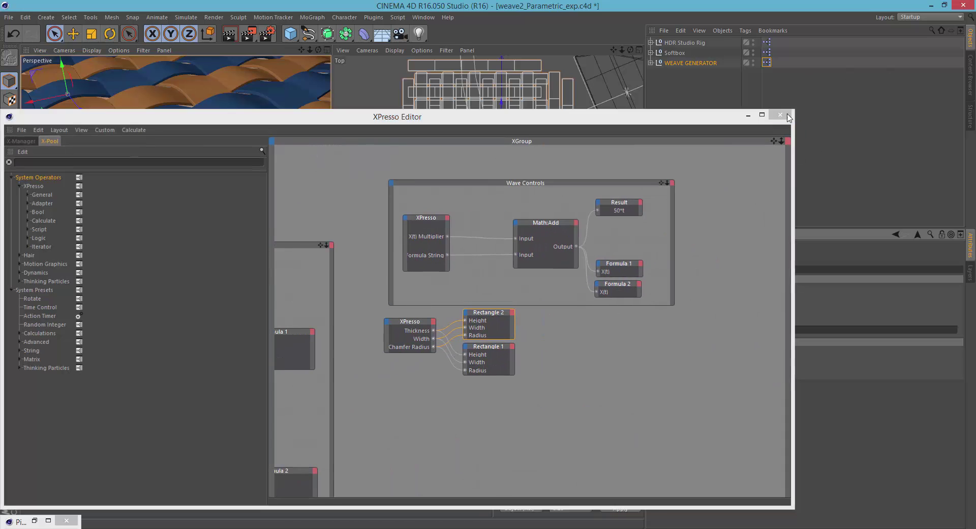